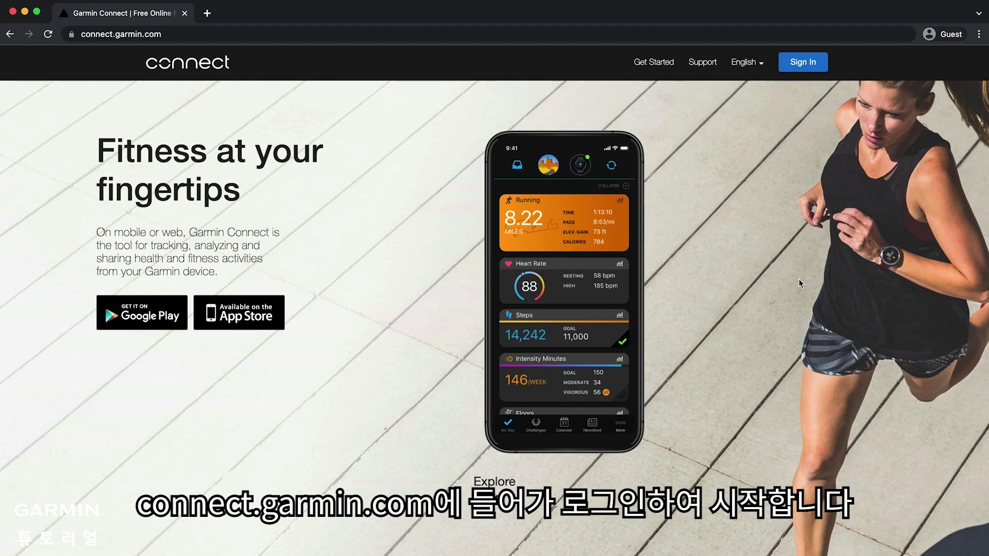
Step: Sign in to Garmin Connect, open the April 2022 calendar and bring up add options for April 30
left_click(796, 66)
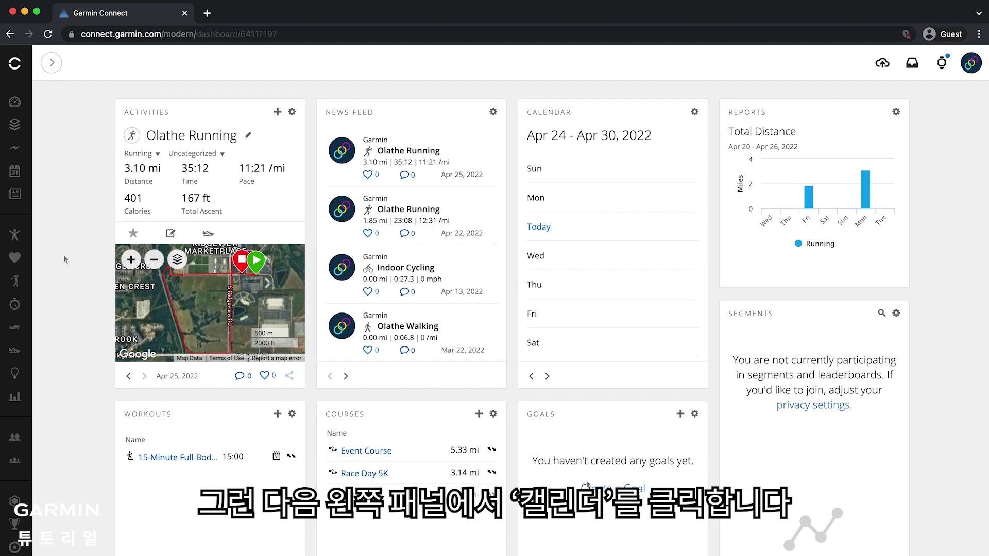
left_click(52, 67)
left_click(38, 173)
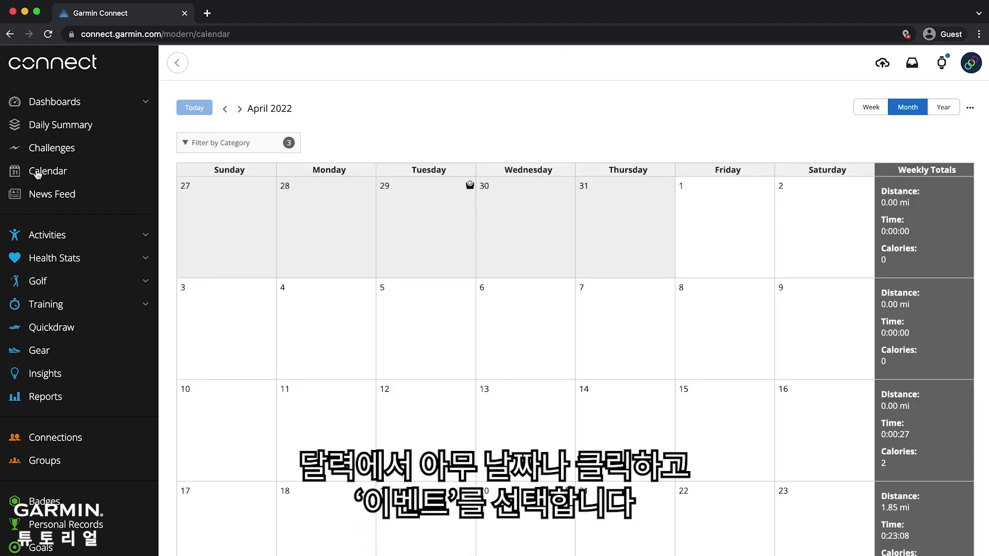
scroll(656, 372, "down", 3)
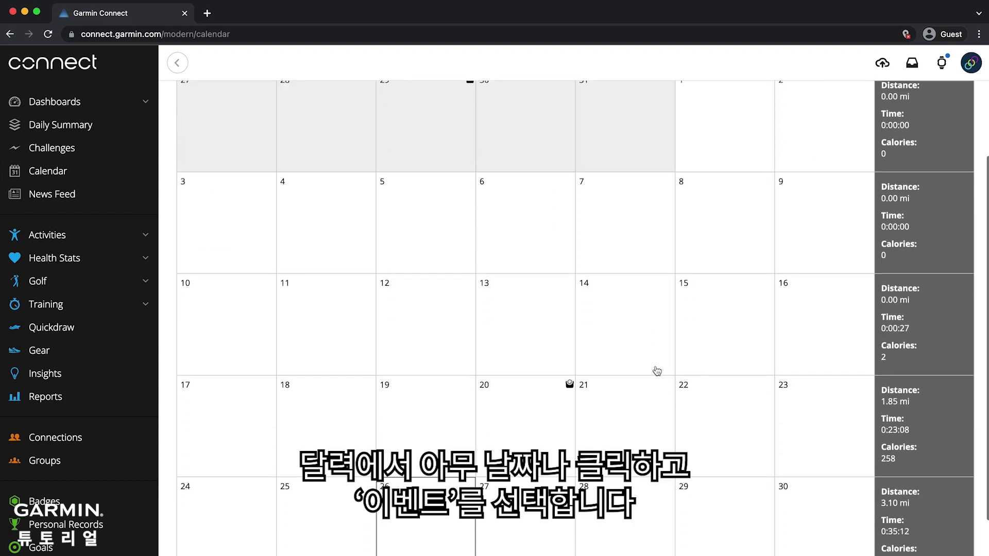
left_click(814, 464)
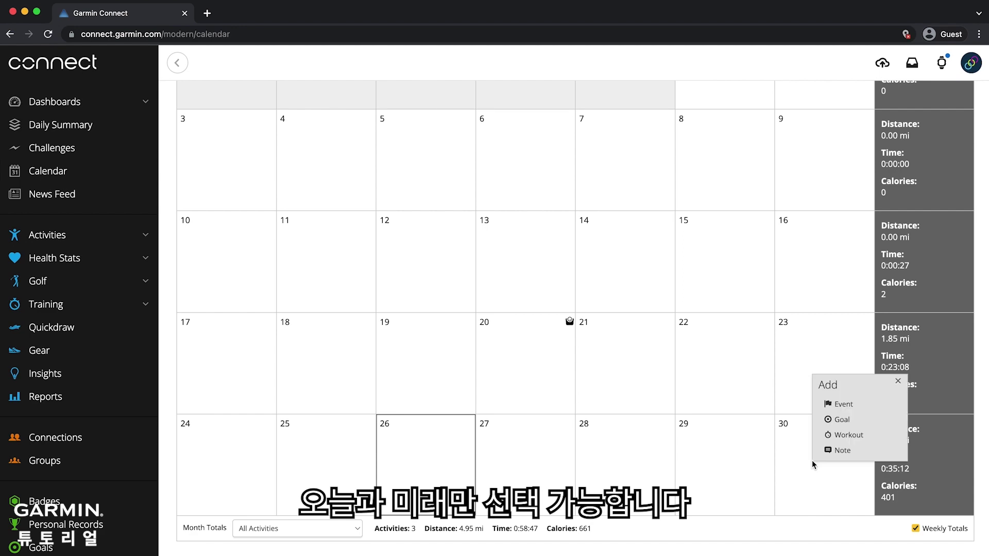
Step: Search existing Running race events, listing 60 results near Olathe, Kansas
left_click(834, 404)
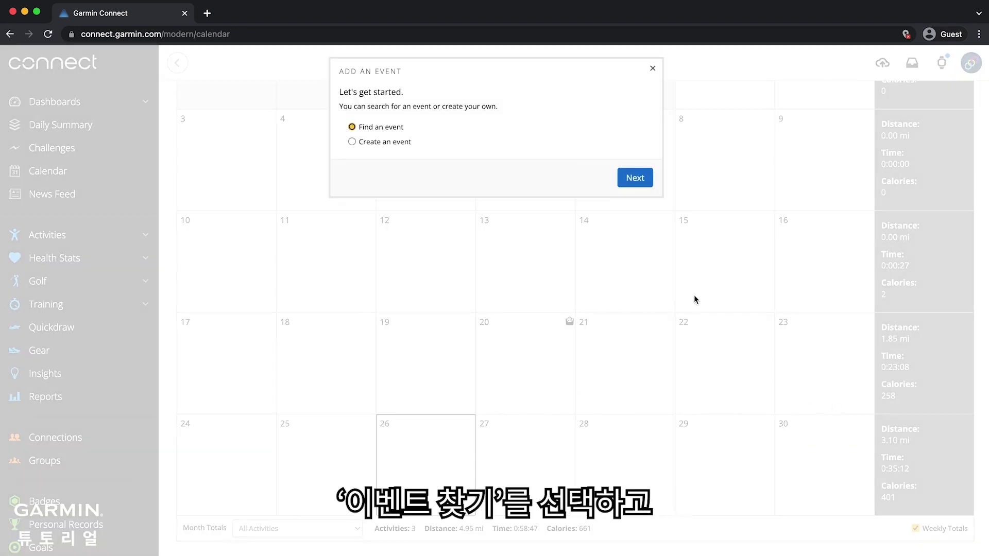
left_click(636, 178)
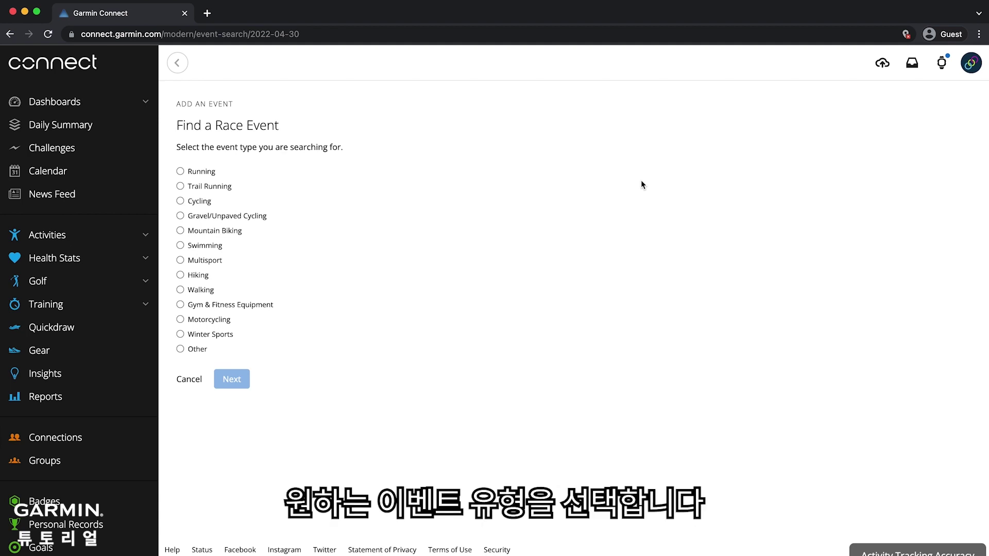
left_click(190, 173)
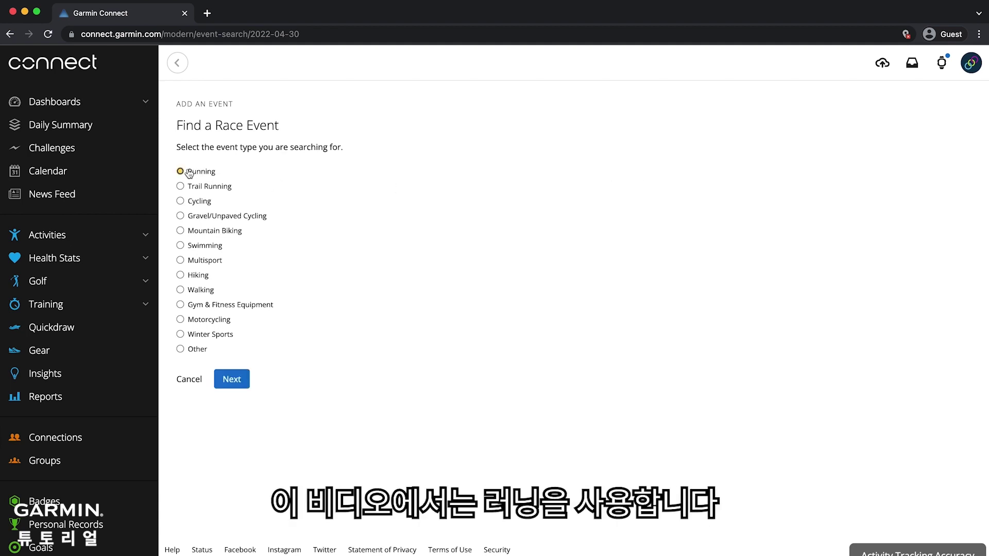
left_click(231, 379)
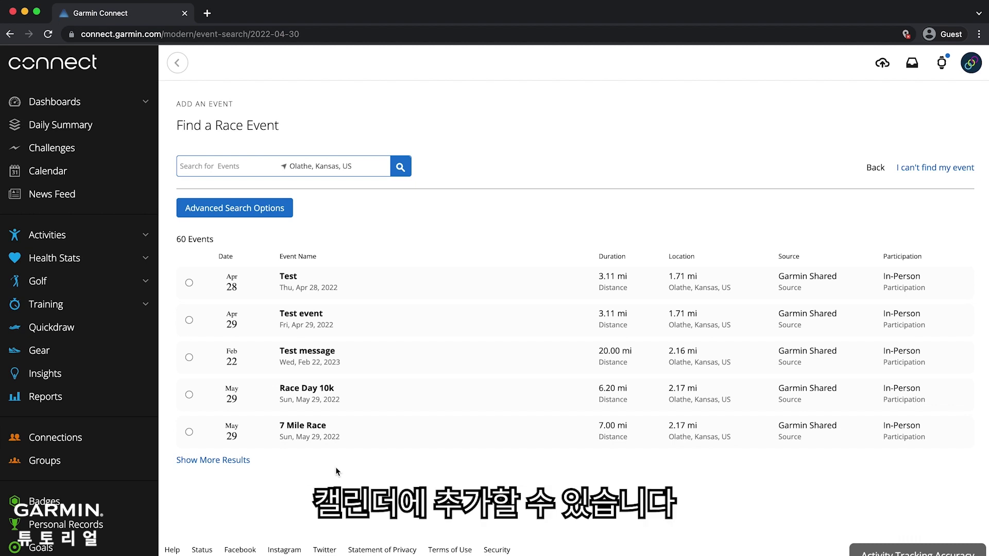
Step: Add the May 29 7 Mile Race to the calendar with a 01:00:00 goal at 08:34/mi
left_click(190, 433)
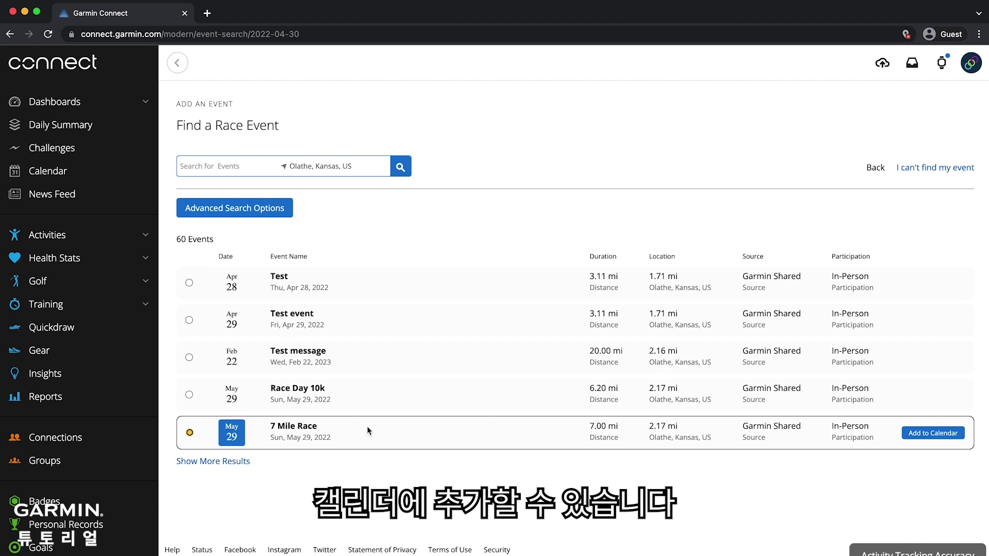
left_click(922, 434)
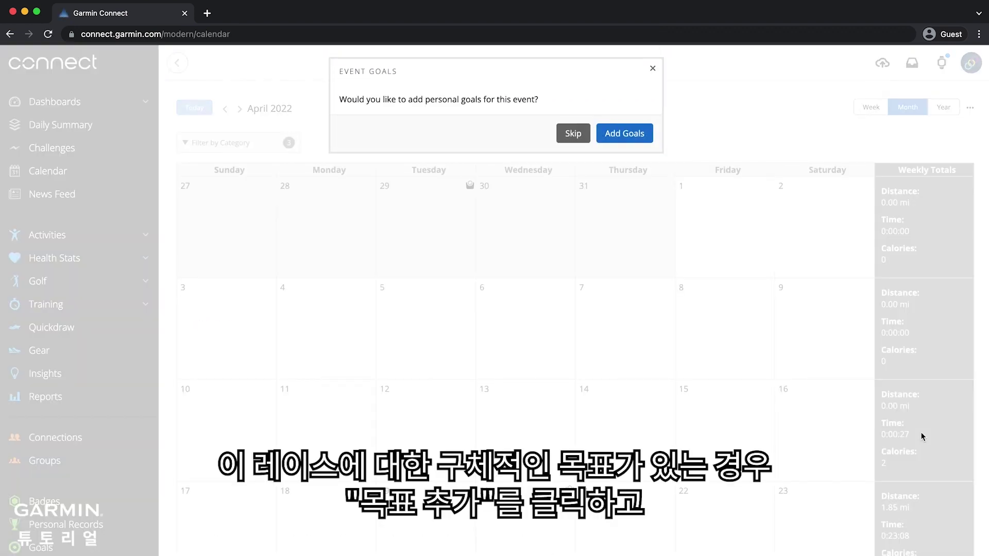
left_click(637, 138)
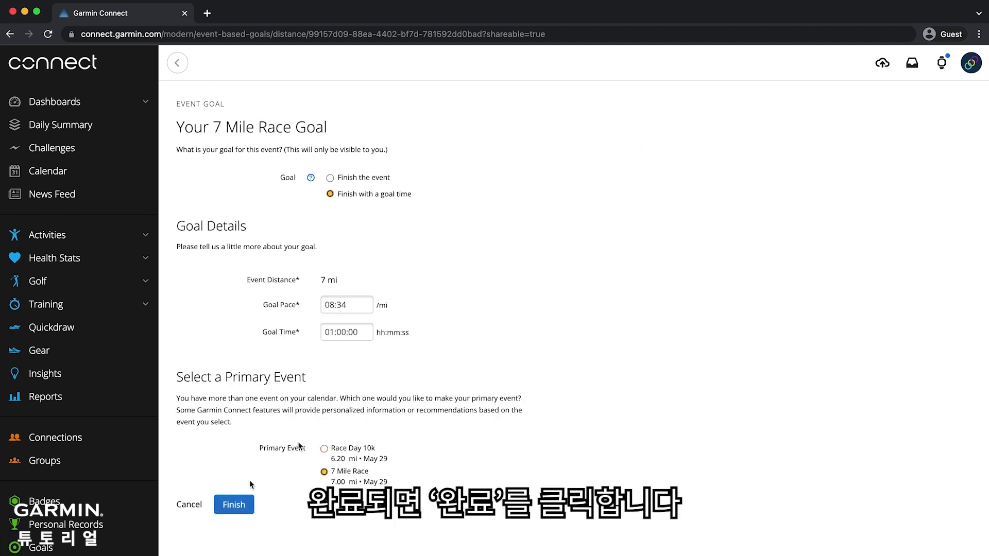
left_click(235, 505)
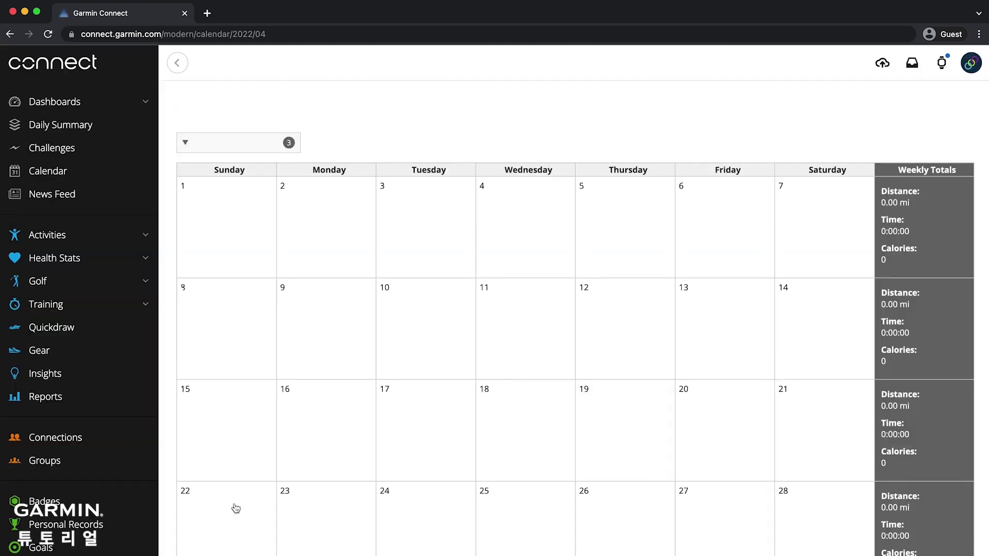
Step: Scroll to the 29th and open the 7 Mile Race event details
scroll(611, 423, "down", 3)
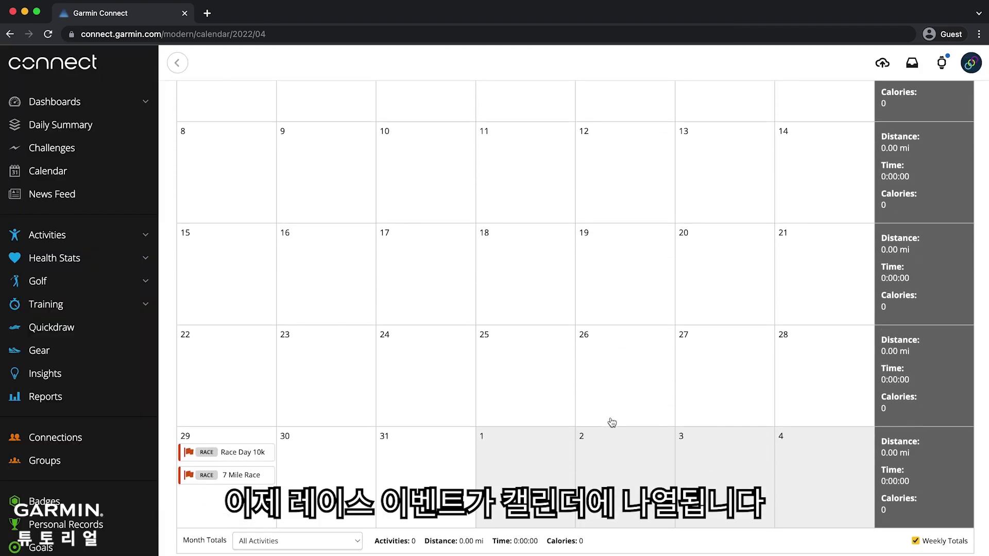
left_click(249, 480)
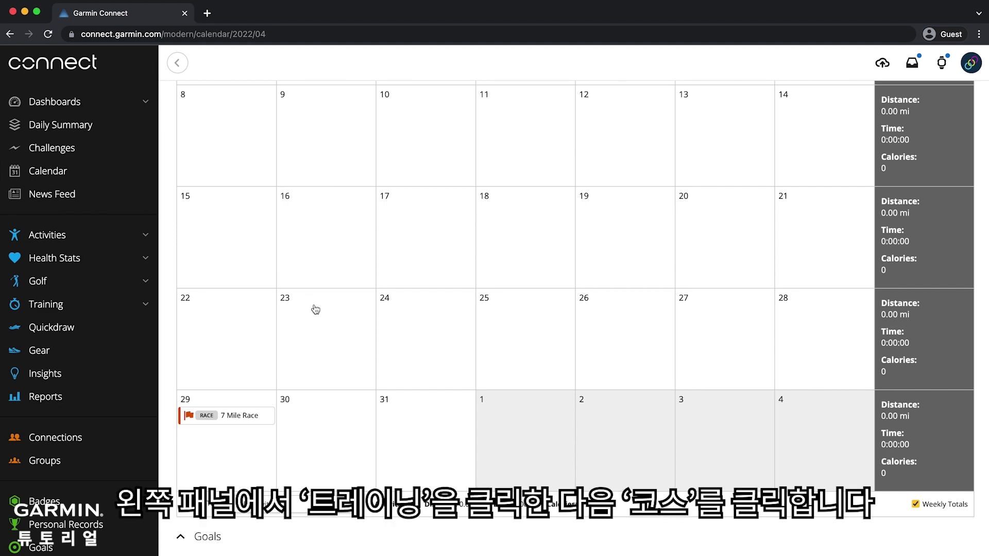
Step: Open the 7 Mile course from the Training courses list
left_click(118, 305)
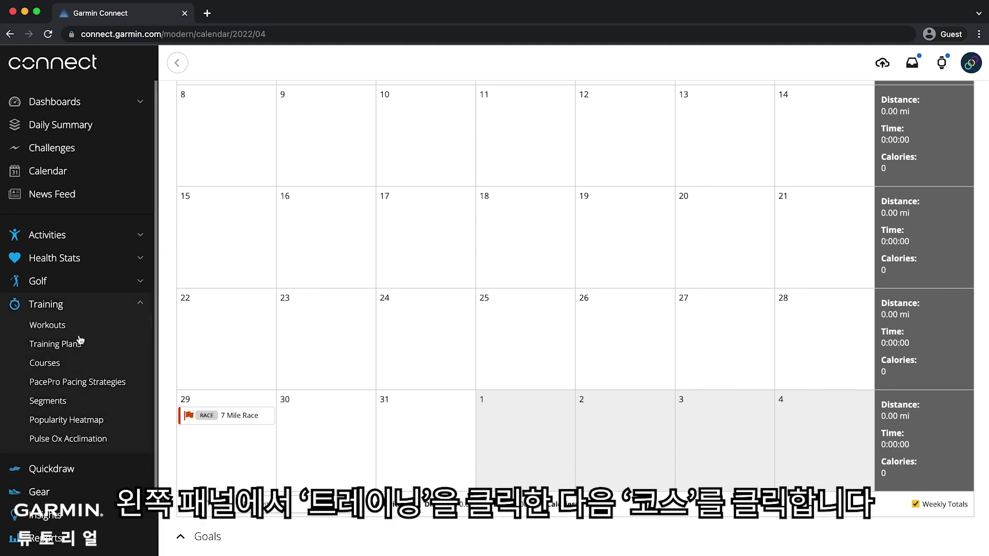
left_click(58, 363)
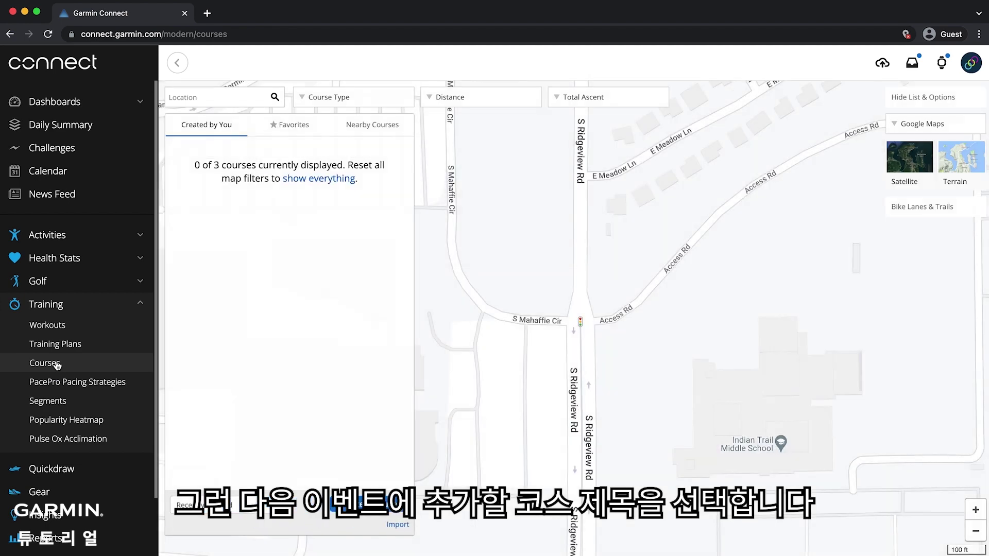
left_click(181, 152)
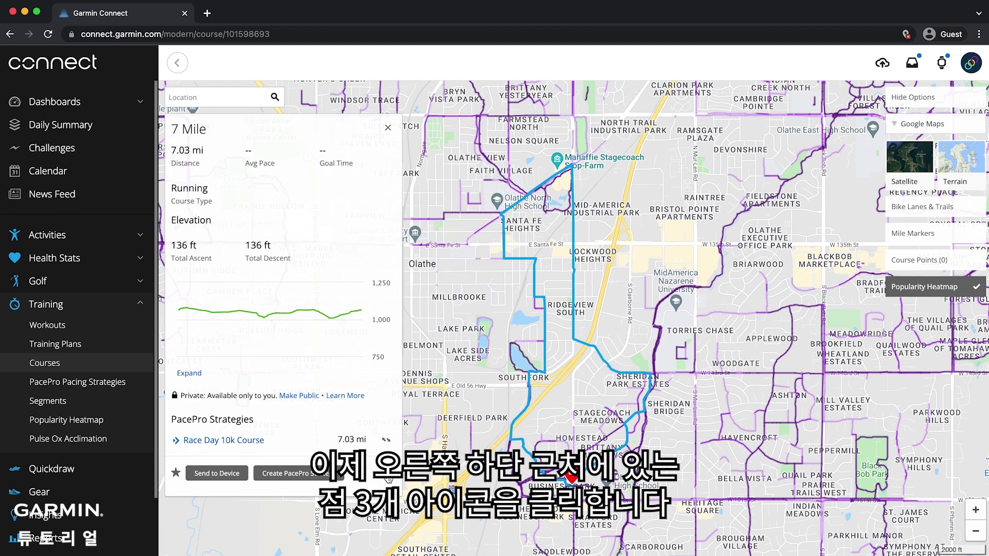
Step: Attach the 7 Mile course to the 7 Mile Race event, making the course visible to everyone
left_click(389, 478)
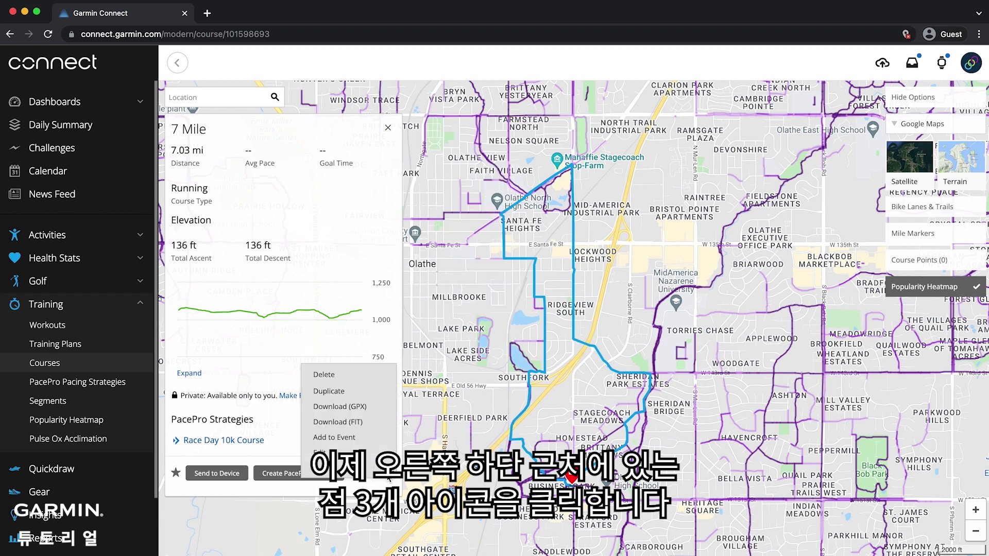
left_click(354, 439)
left_click(415, 128)
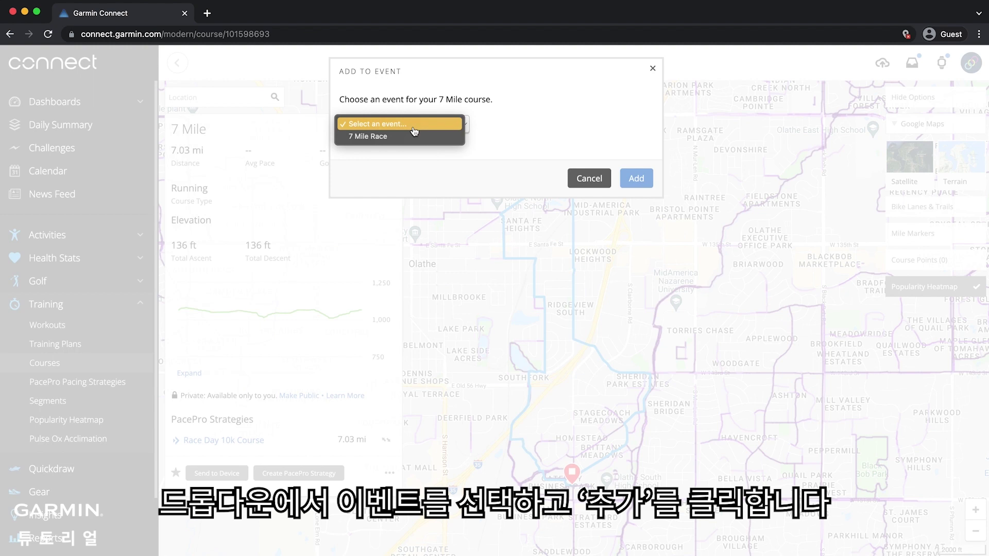
left_click(410, 137)
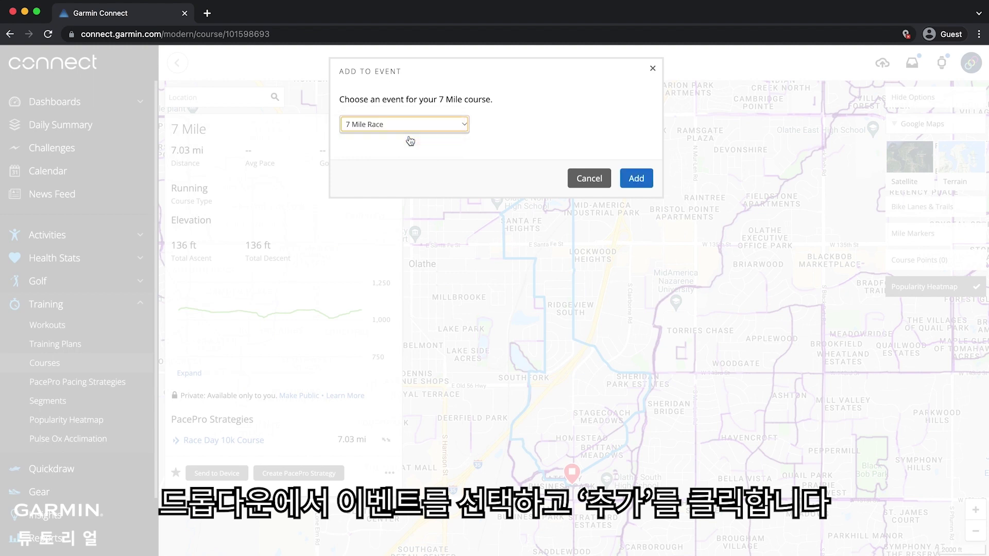
left_click(636, 180)
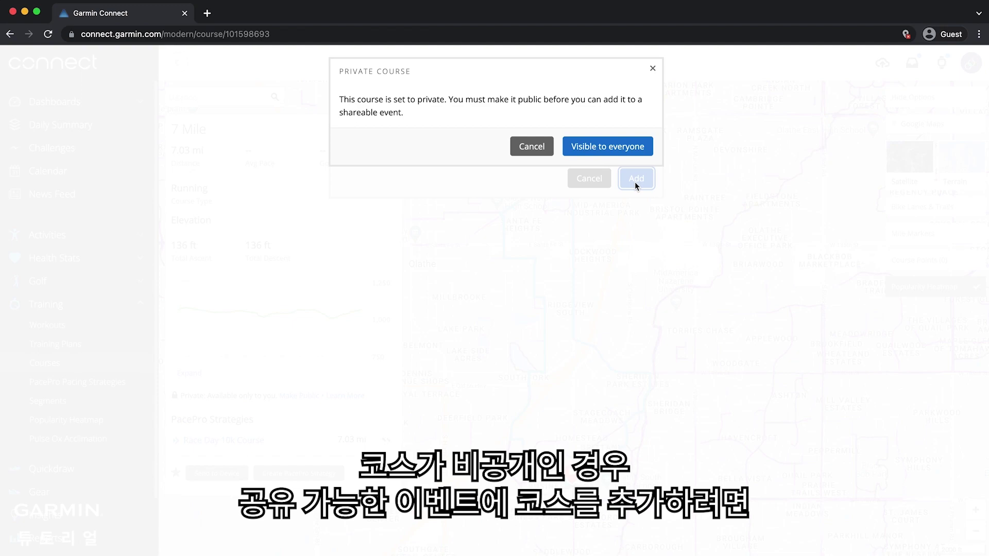
left_click(614, 146)
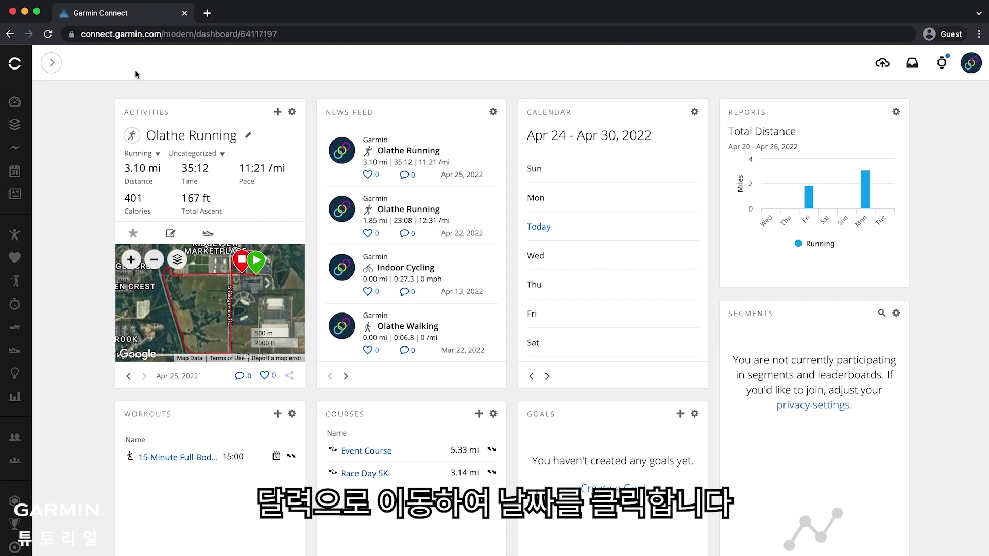
Step: Start a newly created event on April 30 from the calendar's Add > Event option
left_click(52, 63)
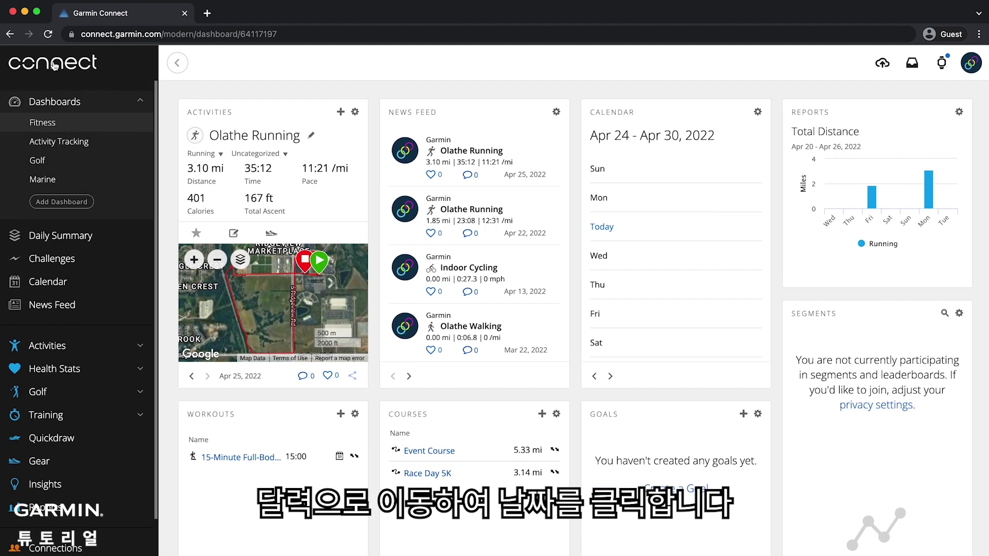
left_click(45, 285)
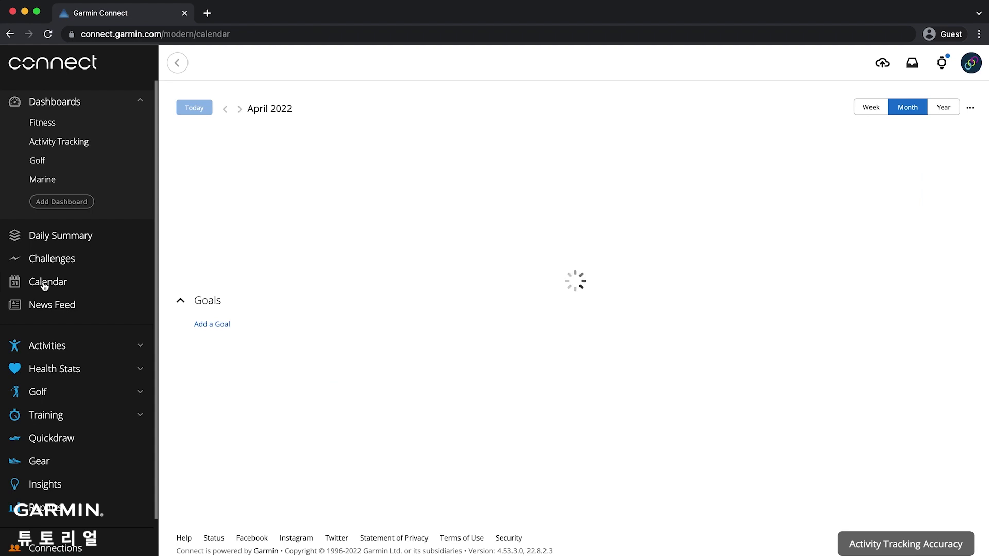
scroll(613, 386, "down", 3)
scroll(613, 386, "down", 2)
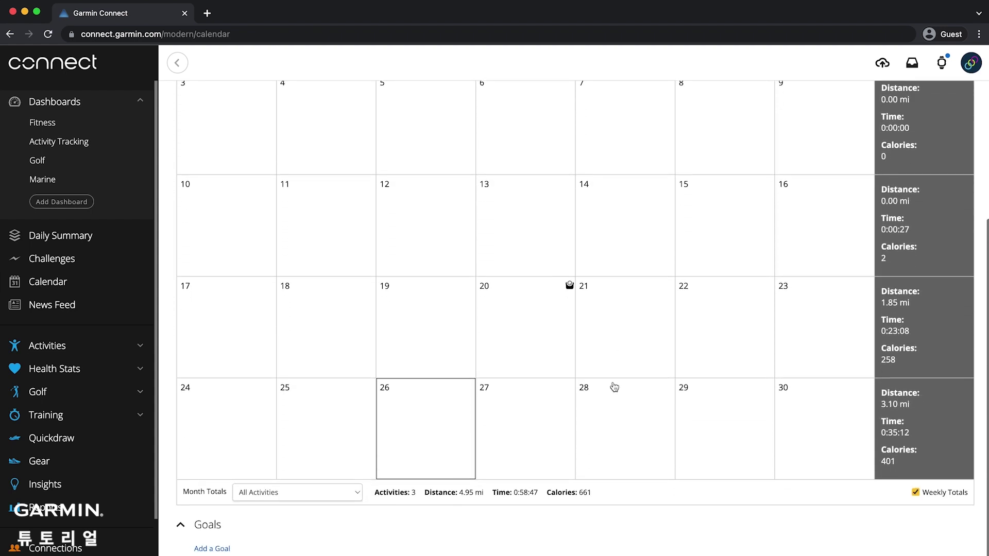
left_click(809, 423)
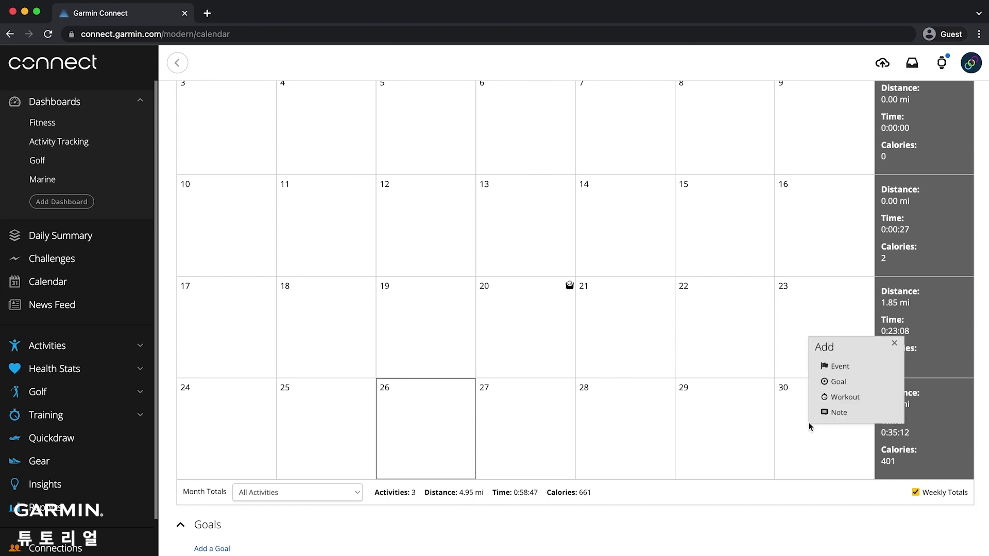
left_click(834, 368)
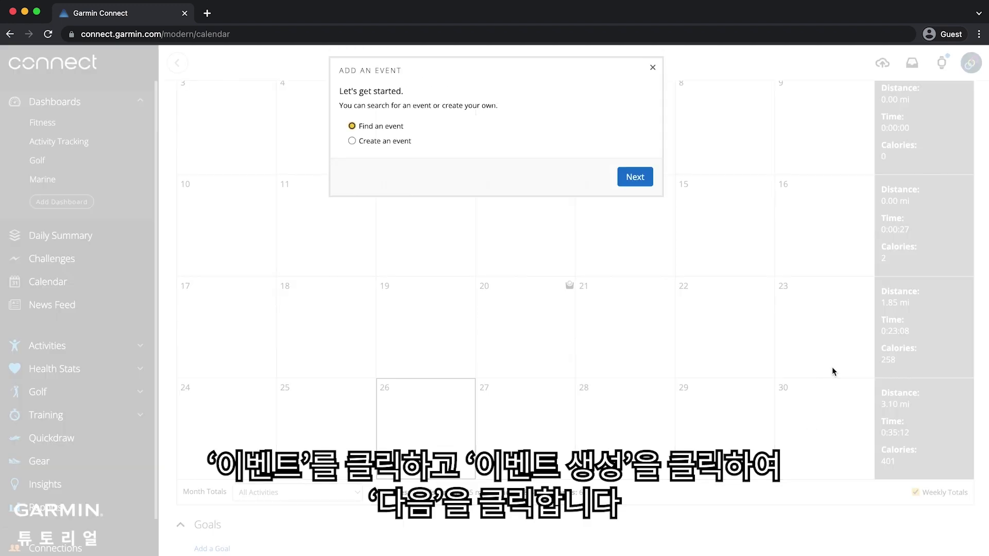
left_click(352, 143)
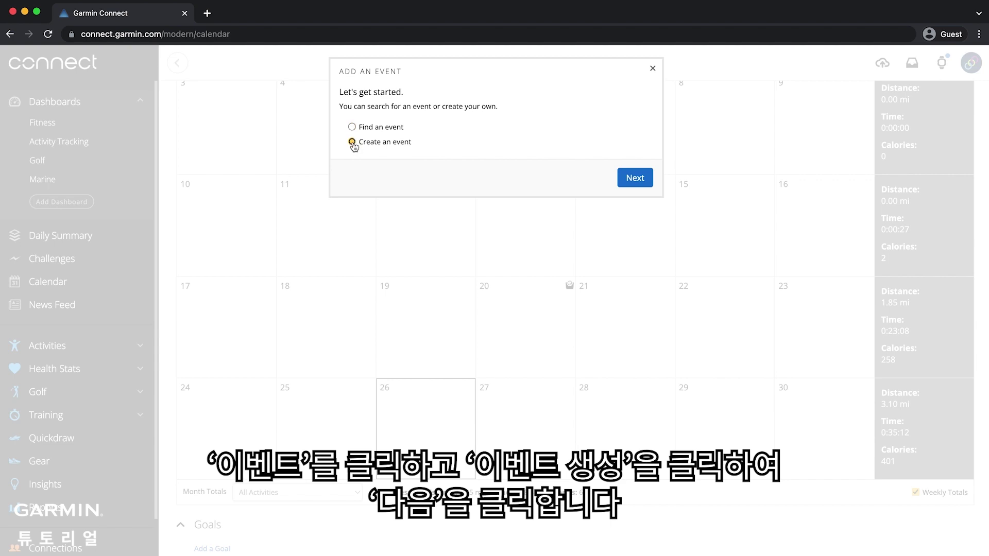
left_click(646, 183)
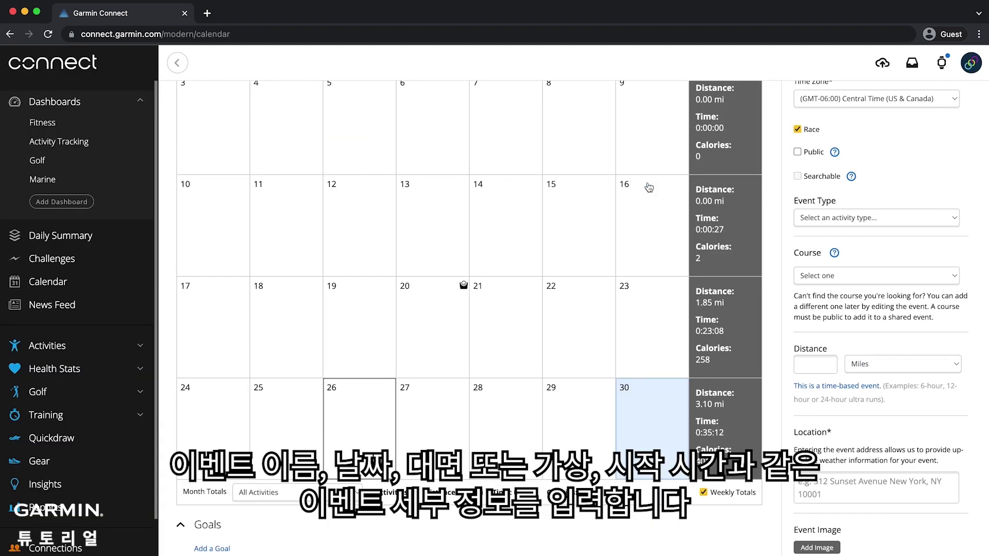
Step: Name the event 'Race Day 5k' and make it public and searchable
scroll(908, 193, "up", 3)
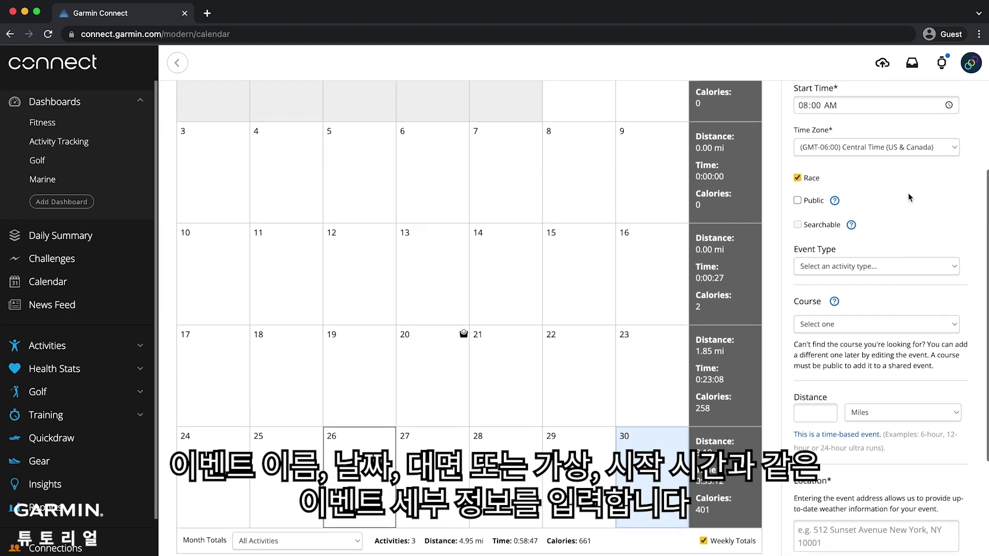
scroll(907, 193, "up", 2)
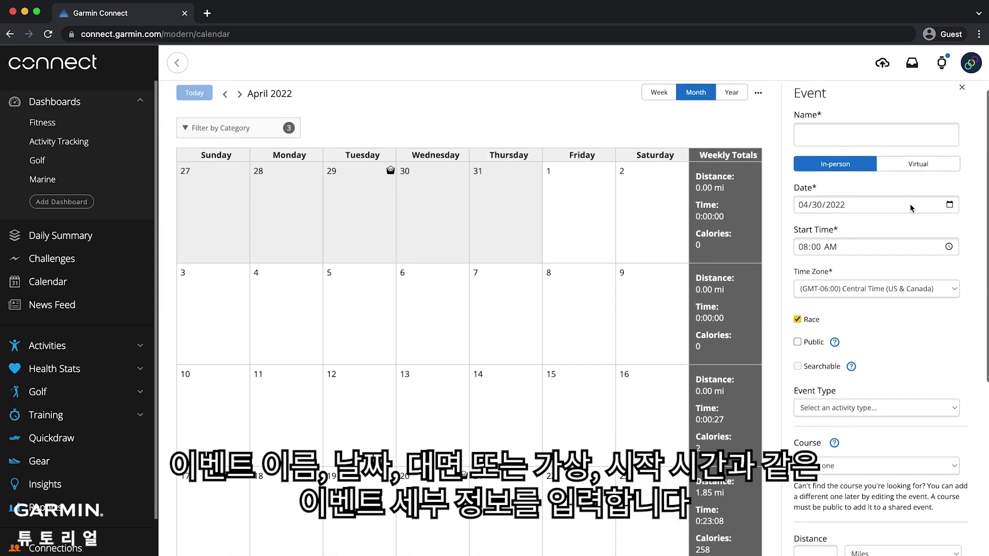
left_click(851, 135)
type("Race Day 5k")
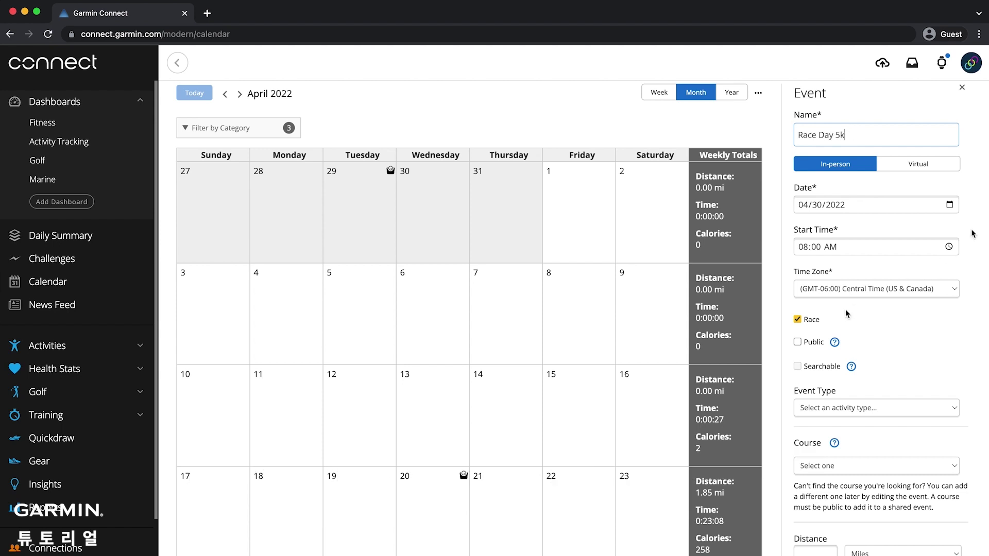
left_click(798, 342)
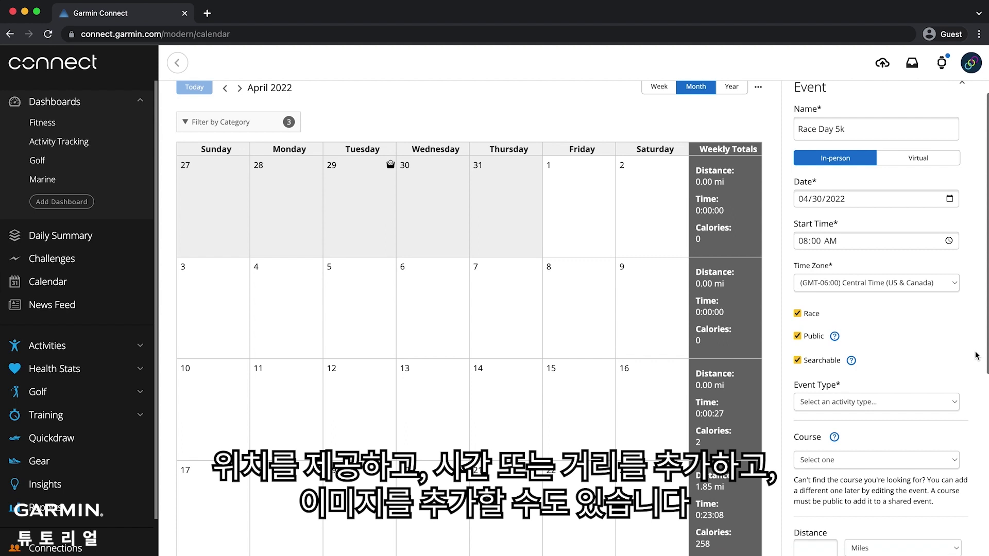
Step: Set the event type to Running and attach the Race Day 5K course
scroll(977, 354, "down", 5)
left_click(933, 291)
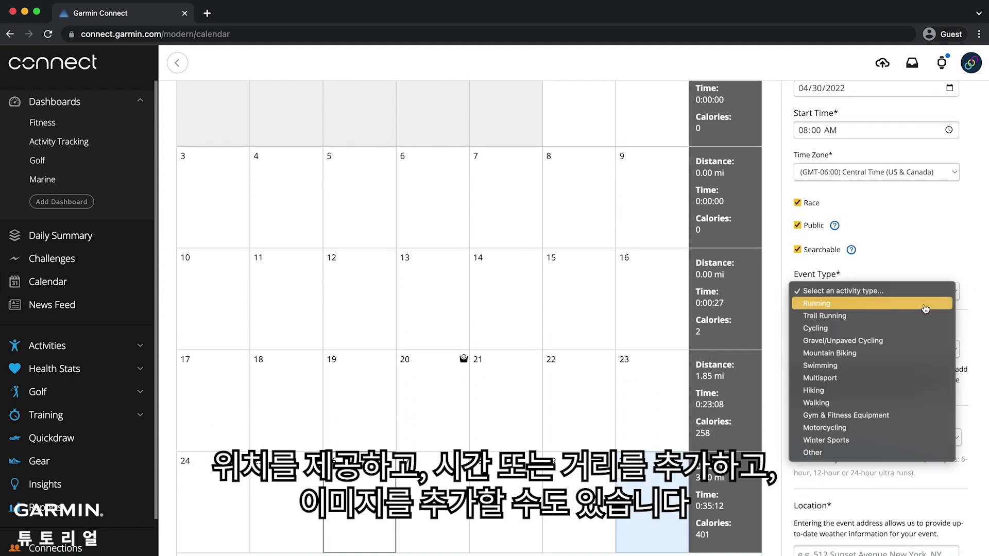
left_click(926, 307)
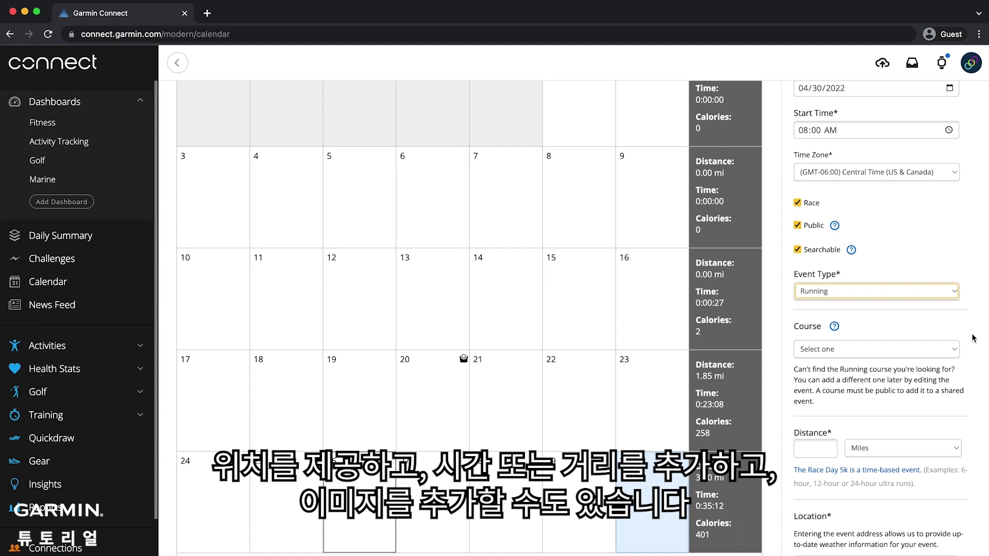
scroll(974, 335, "down", 2)
scroll(974, 338, "down", 2)
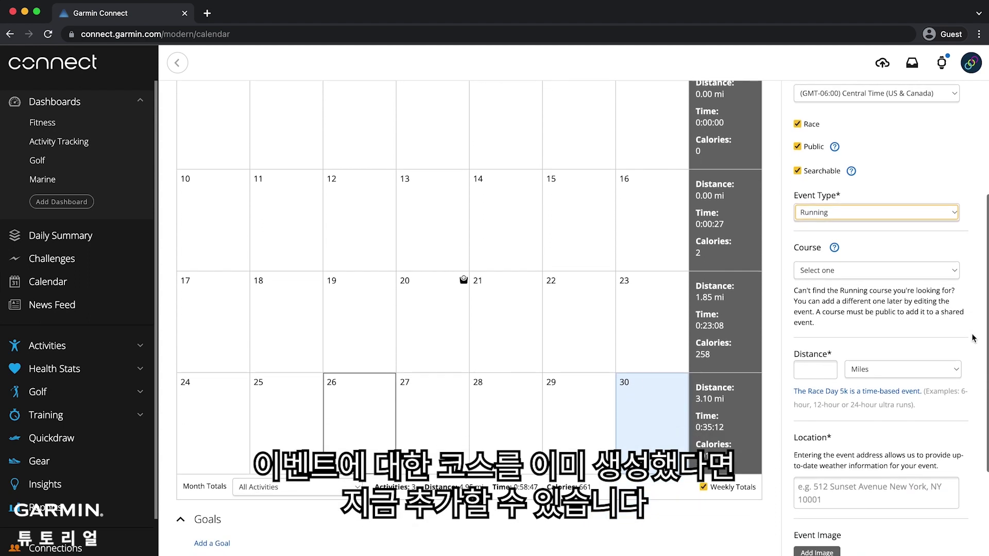
left_click(940, 273)
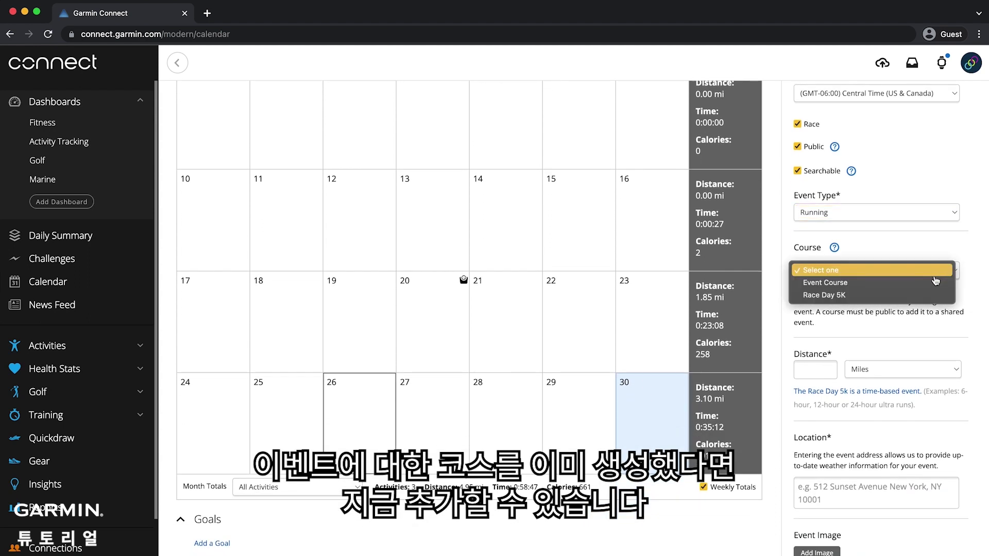
left_click(918, 298)
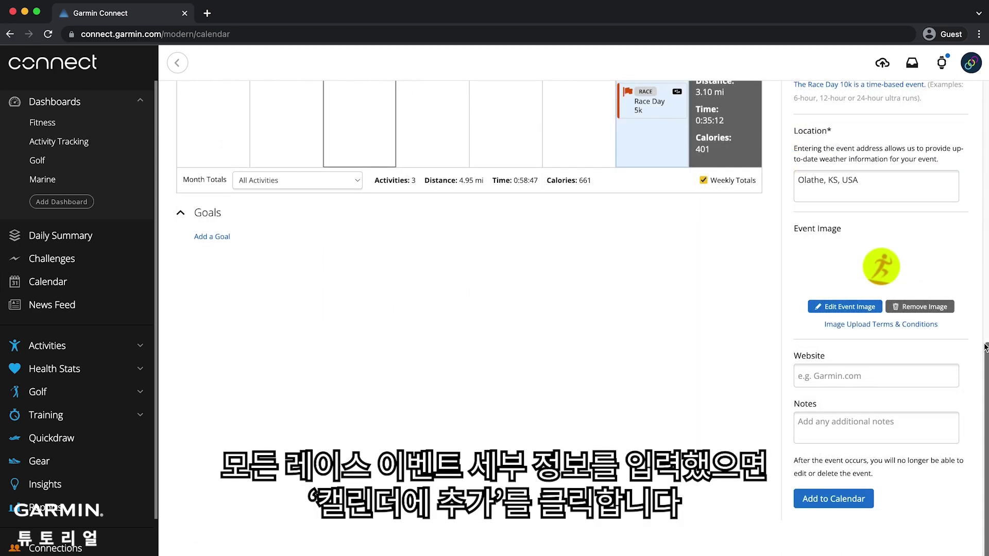
Step: Add Race Day 5k to the calendar, skipping personal event goals
left_click(833, 498)
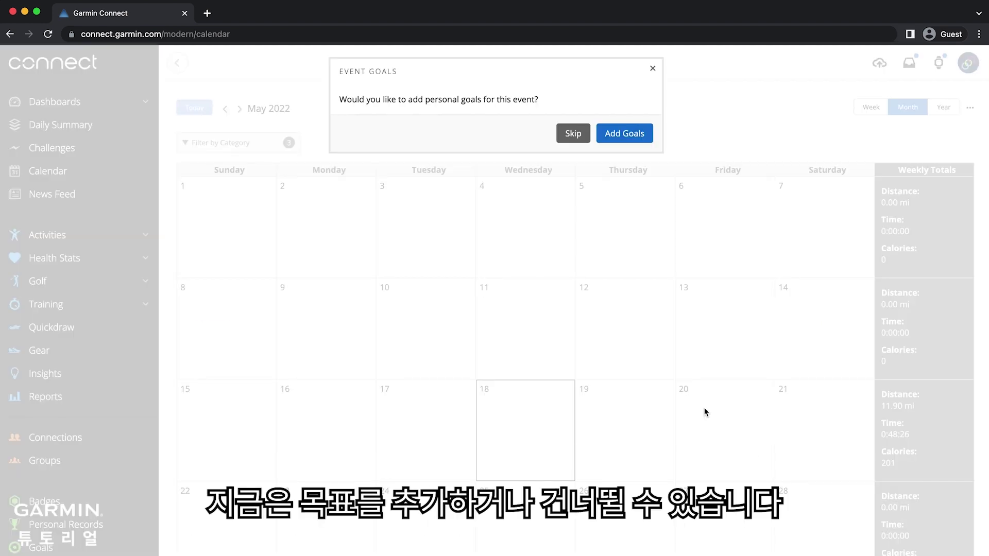
left_click(574, 134)
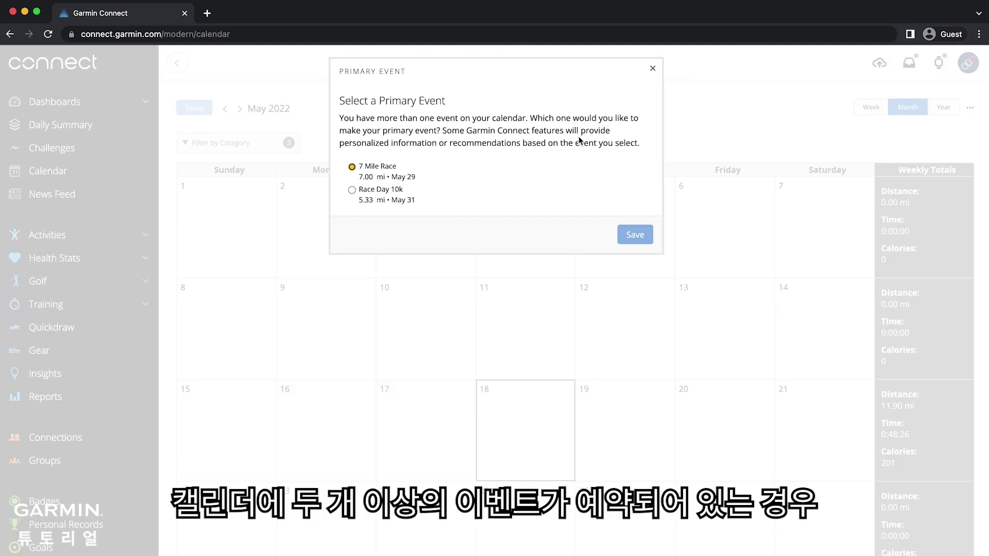